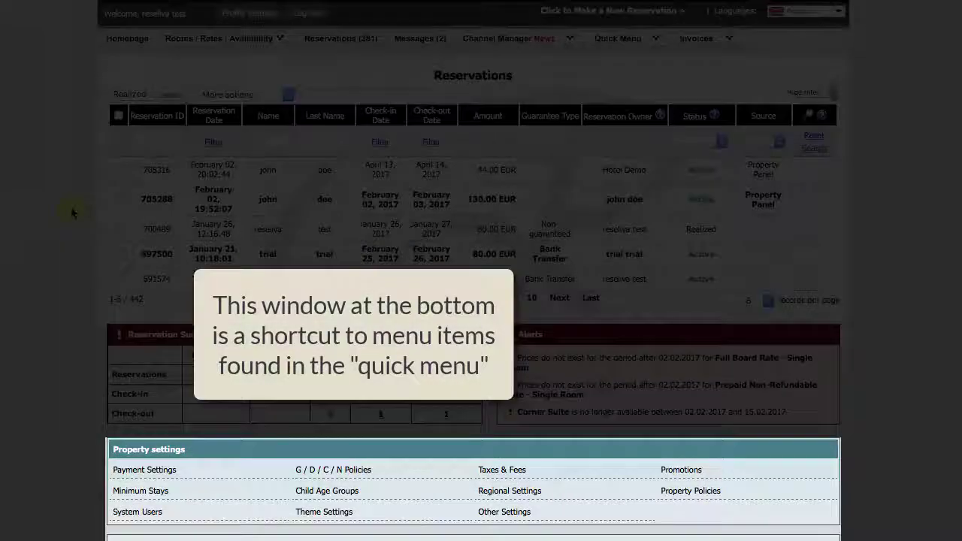
- Try the Received today and Check-out tomorrow quick filters, then reset the list
click(649, 43)
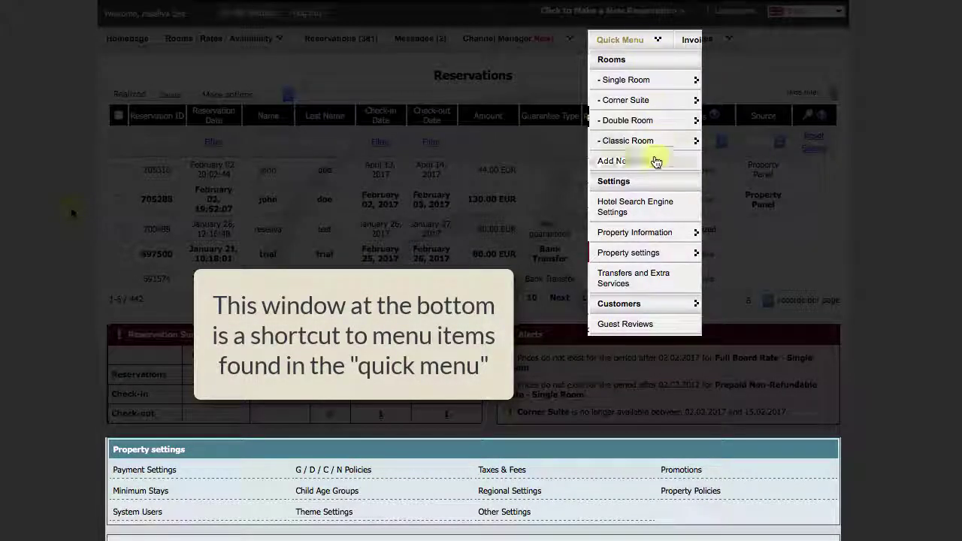
mouse_move(646, 232)
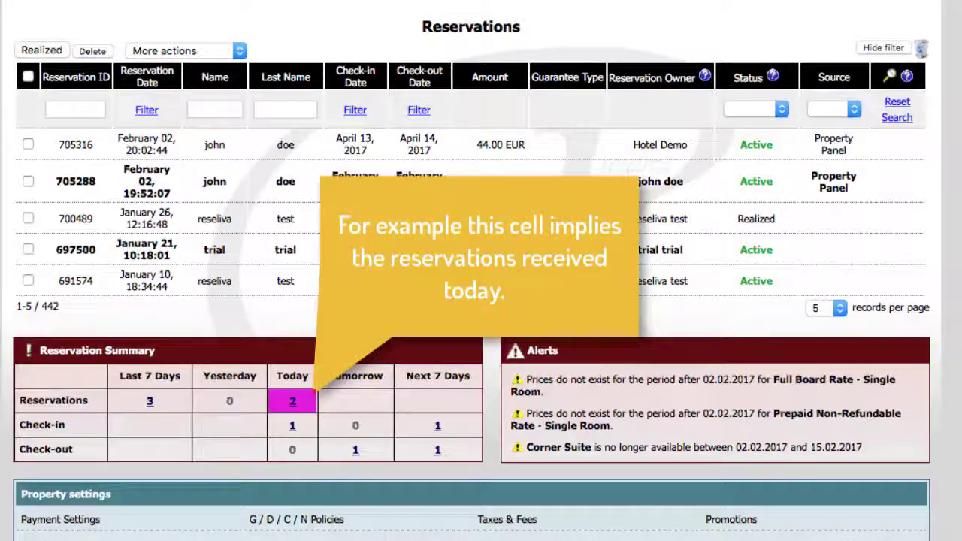
click(293, 403)
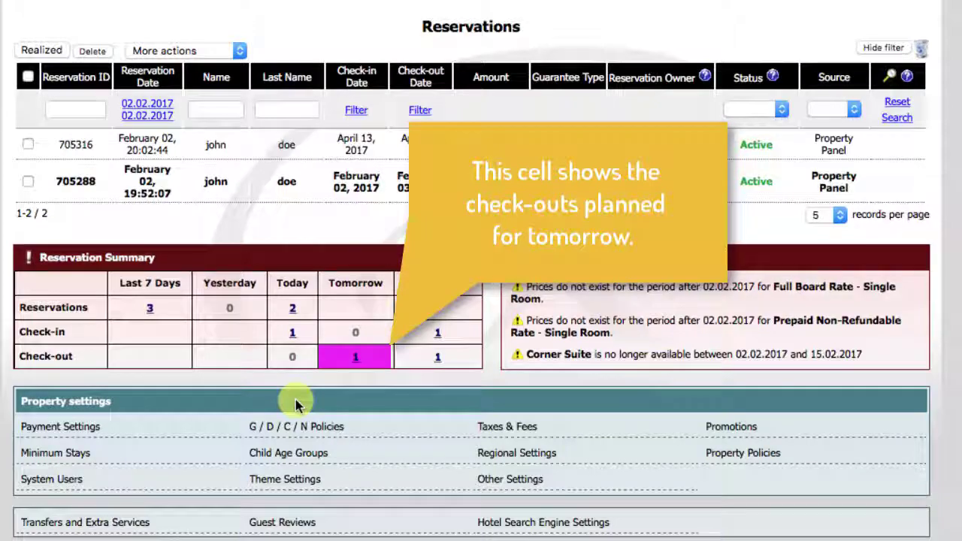
click(355, 357)
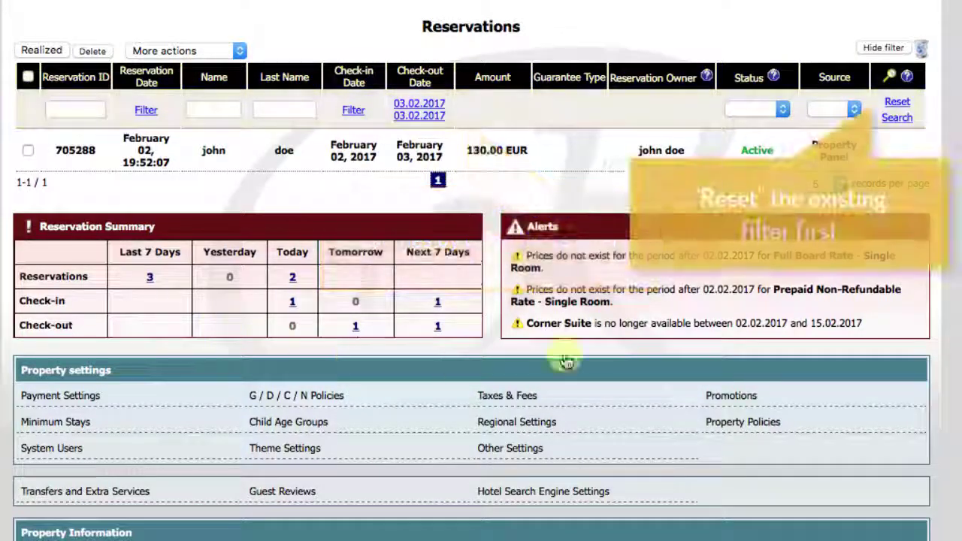
click(898, 106)
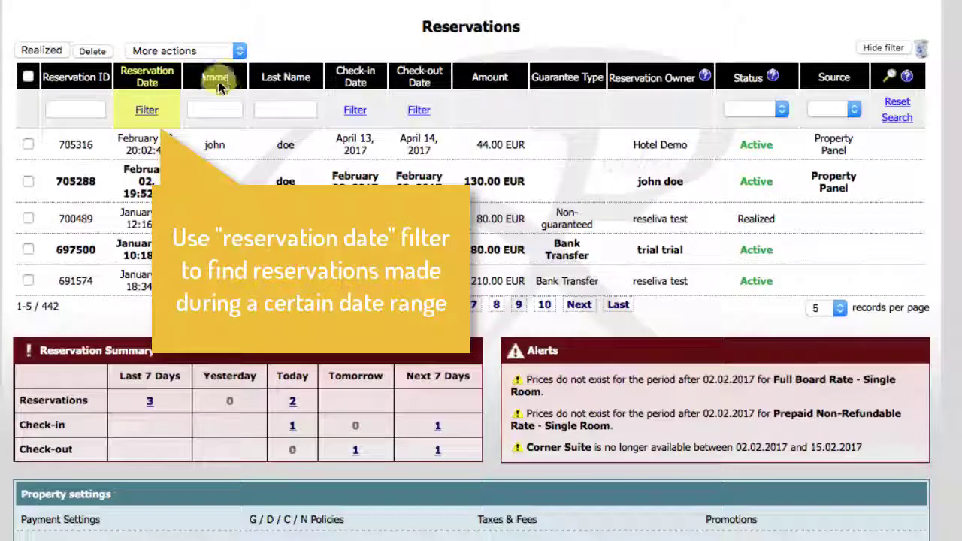
- Search reservations dated 01.01.2017 to 02.02.2017, then clear the date filter
click(149, 112)
click(256, 143)
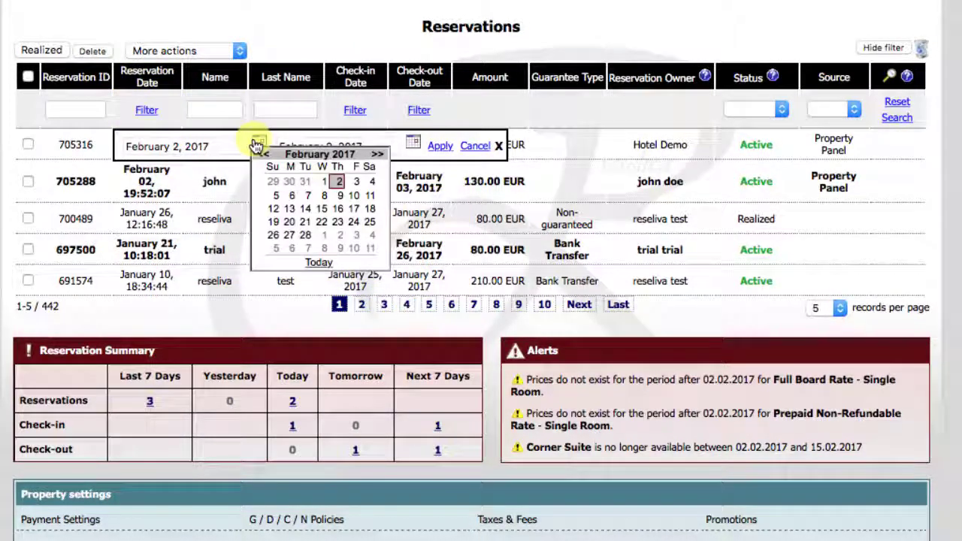
click(263, 155)
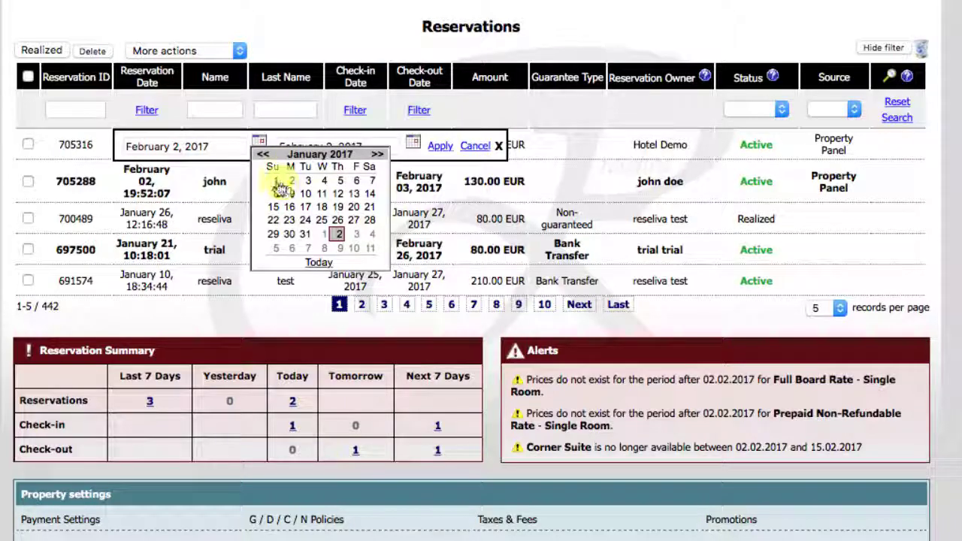
click(277, 181)
click(443, 148)
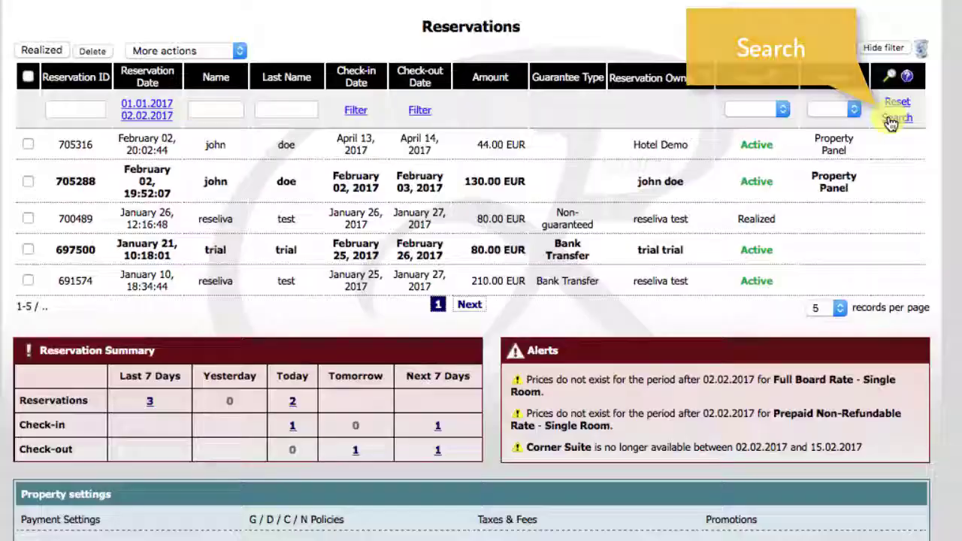
click(891, 120)
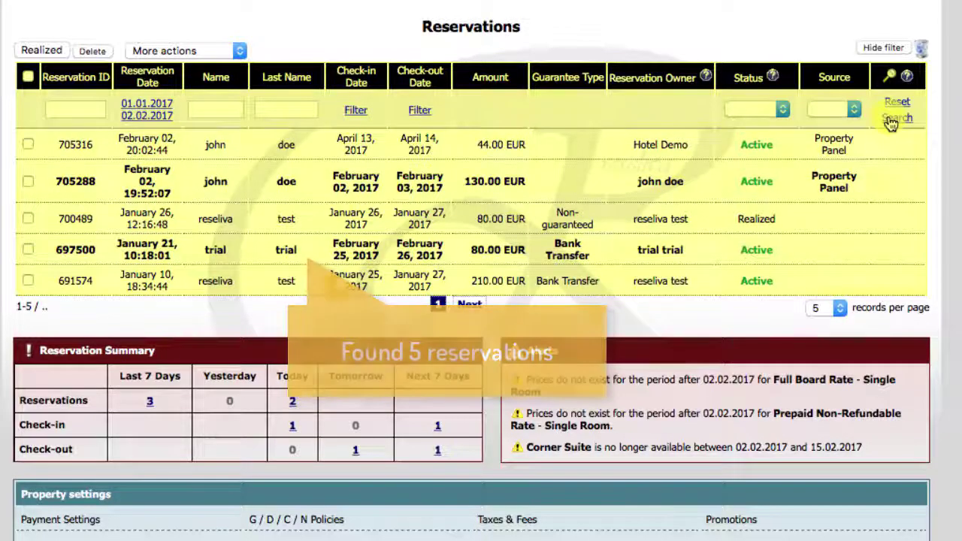
click(894, 103)
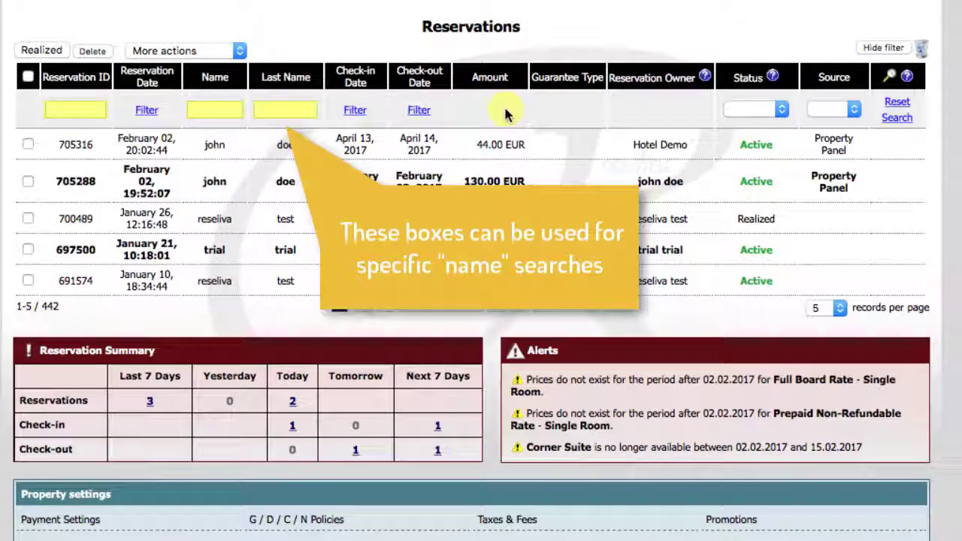
- Search reservations by guest first name 'john', then clear the name filter
click(234, 110)
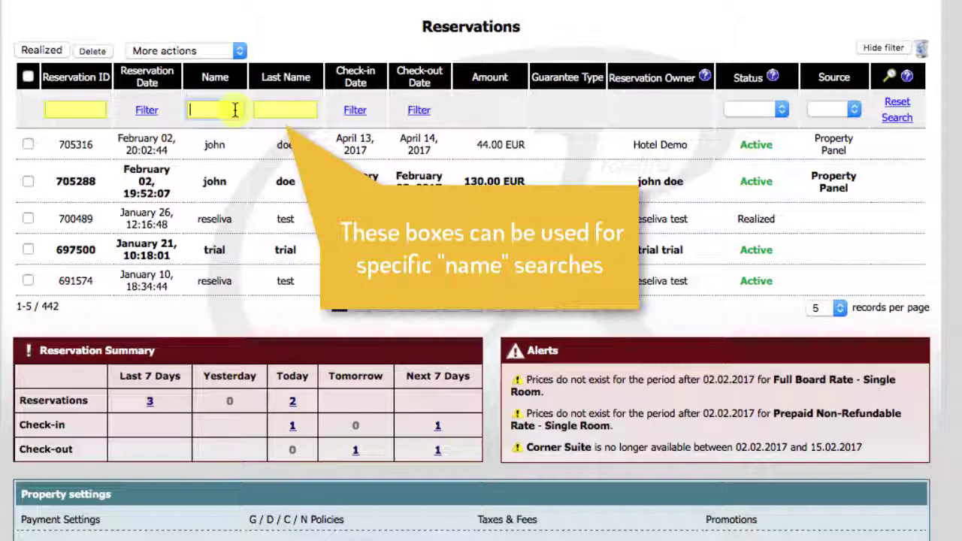
text(john)
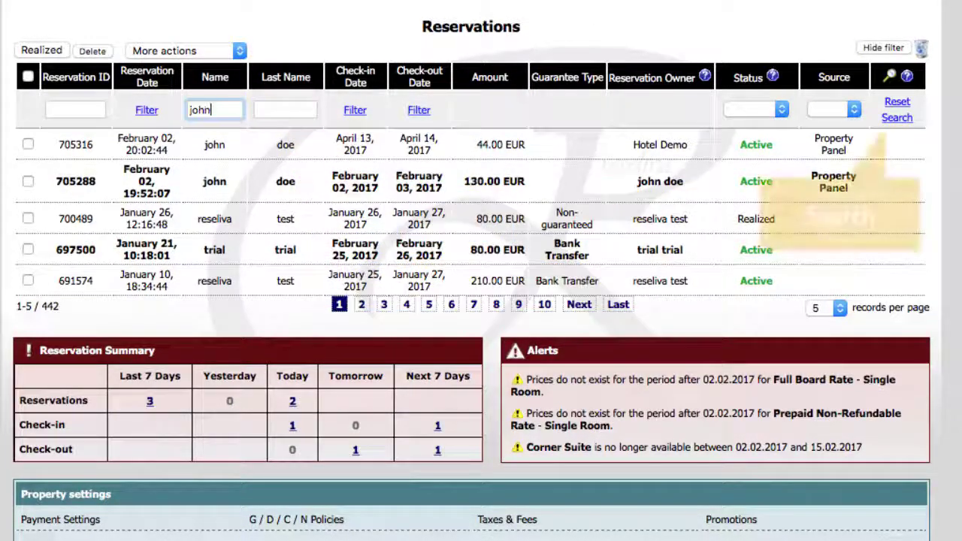
click(894, 118)
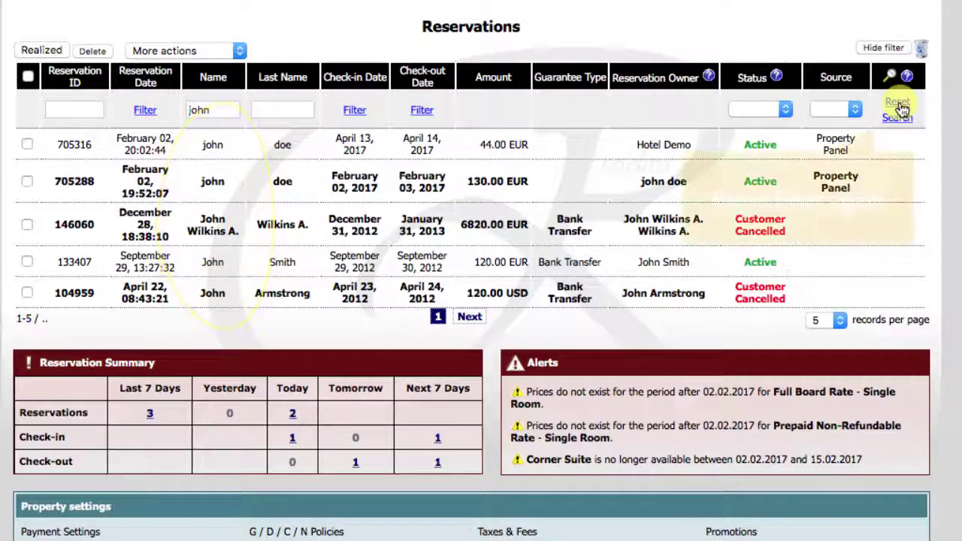
click(898, 103)
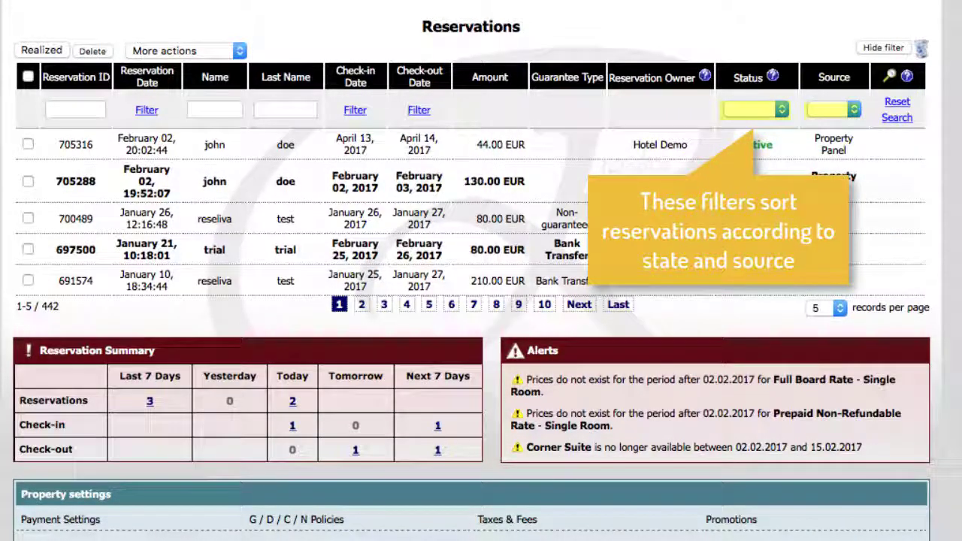
- Filter by status Rejected, which returns none, then by Approved (Active)
click(785, 106)
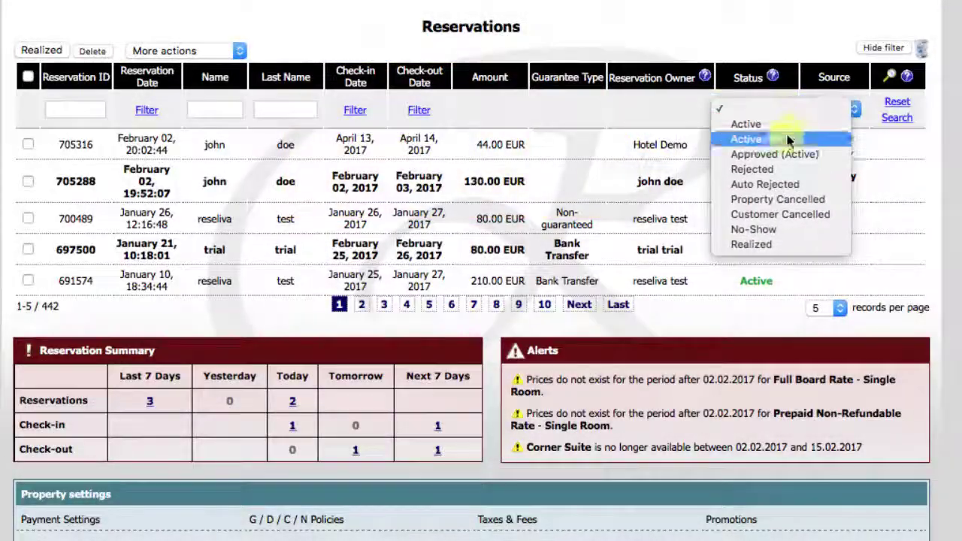
click(785, 139)
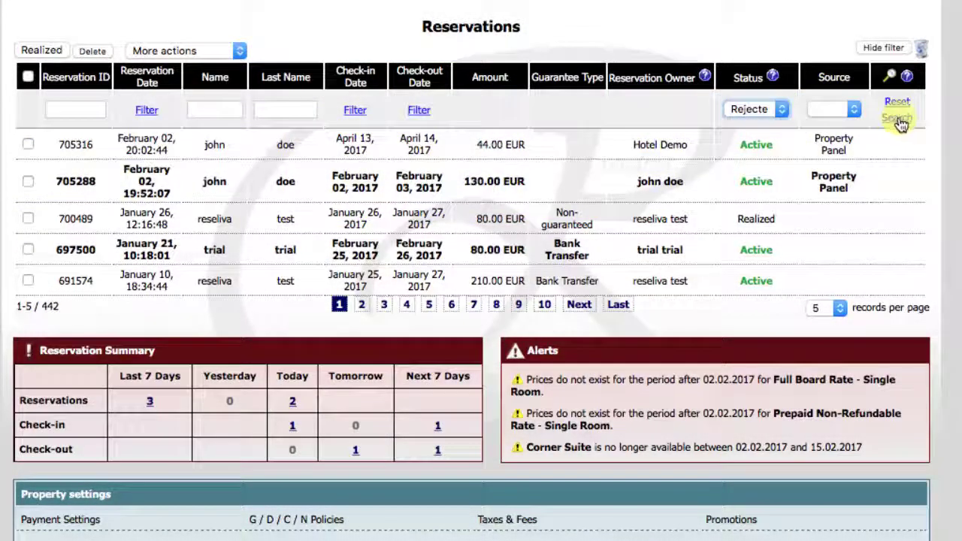
click(898, 119)
click(790, 109)
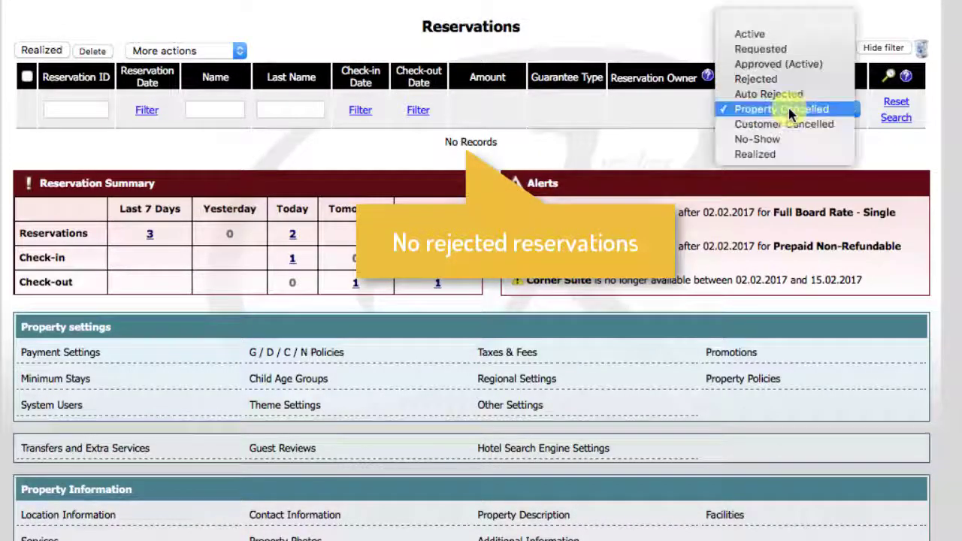
click(777, 65)
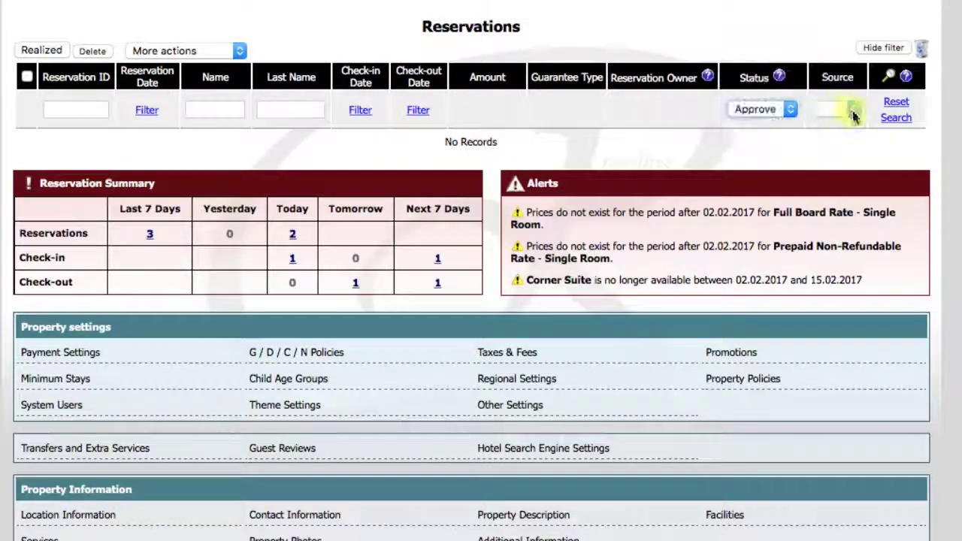
click(895, 119)
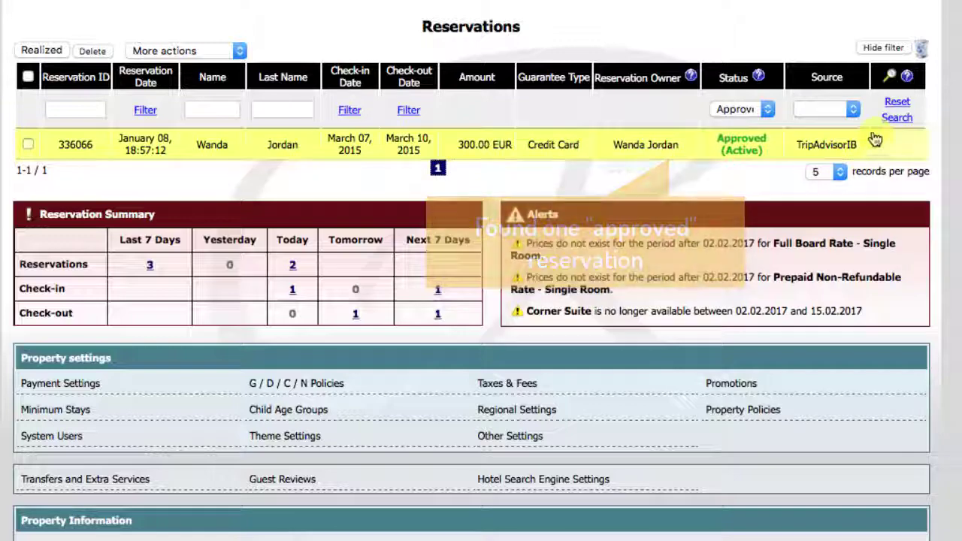
- Reset filters, filter by source Property Panel, then hide and reshow the filter row
click(894, 104)
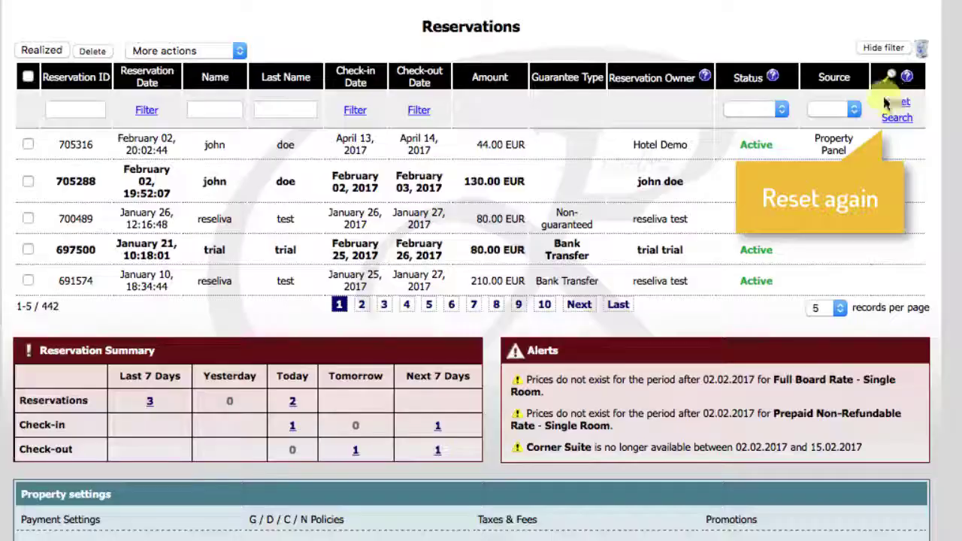
click(854, 109)
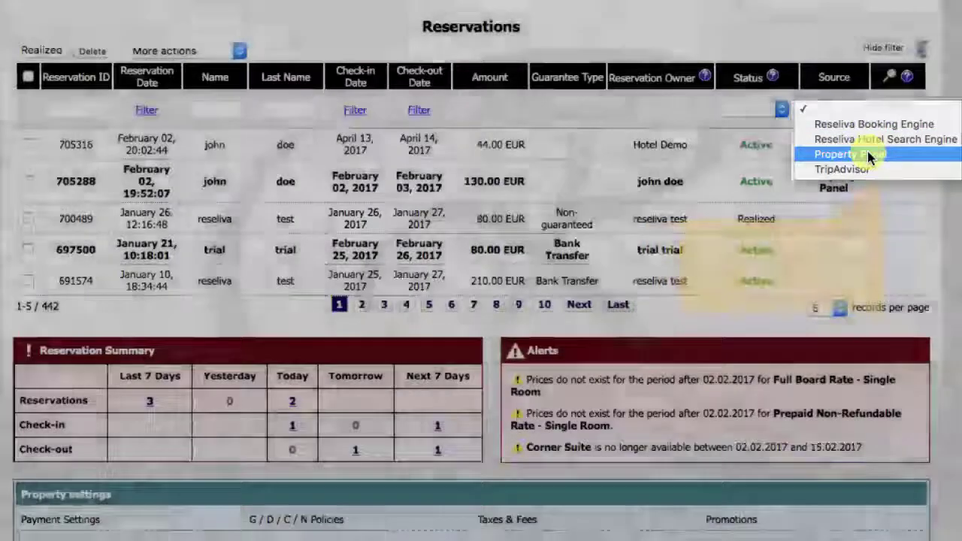
click(890, 153)
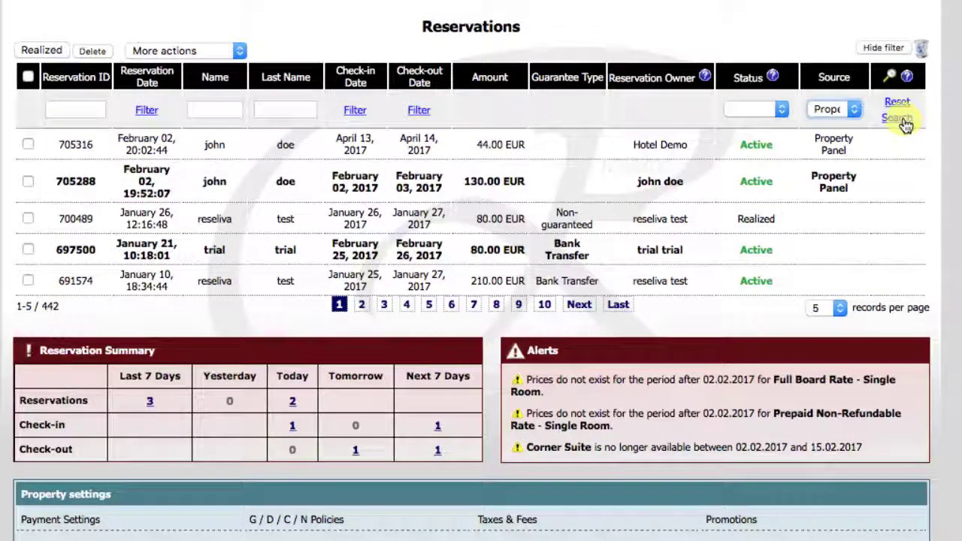
click(901, 120)
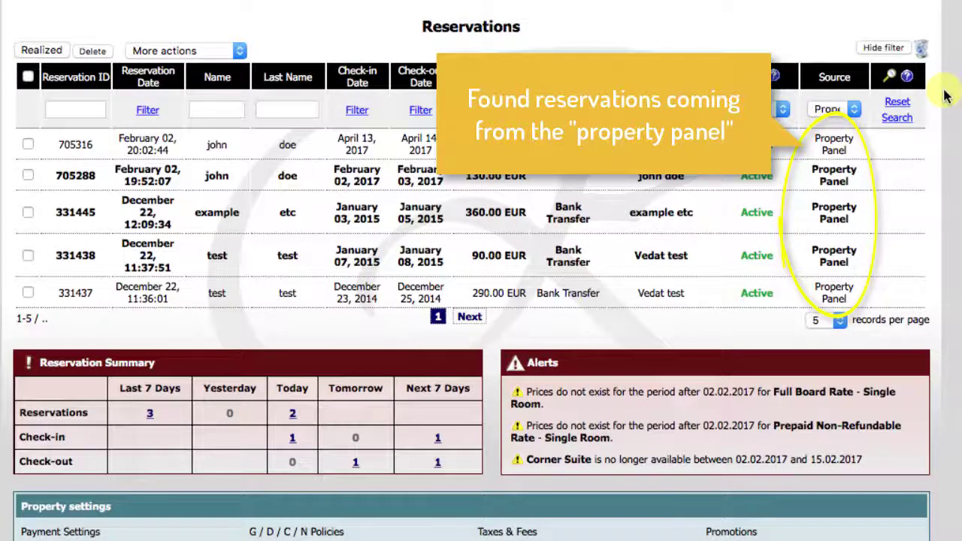
click(893, 78)
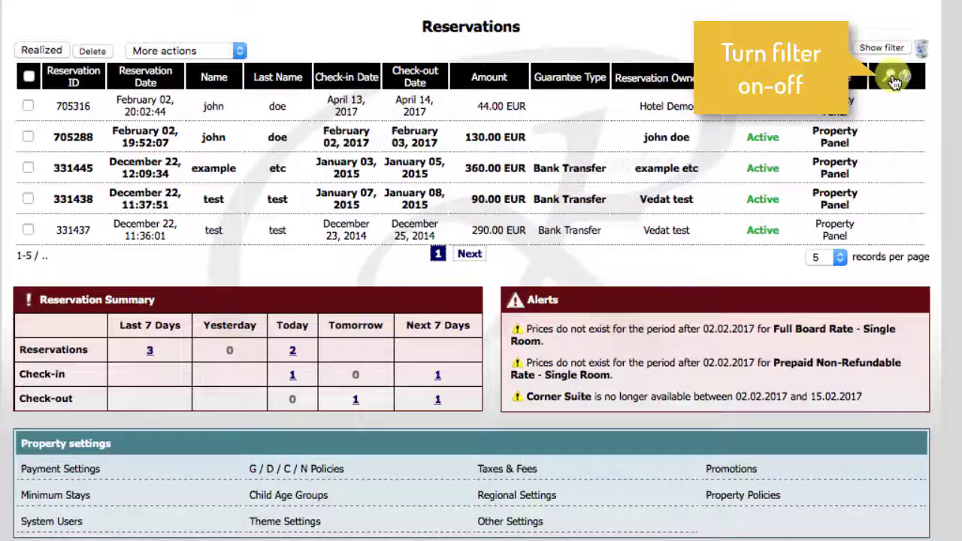
click(893, 79)
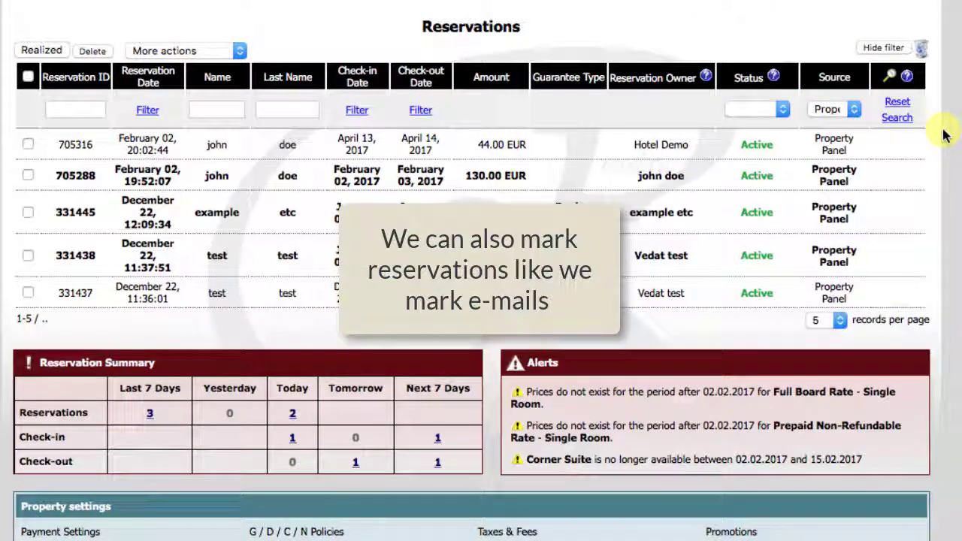
- Mark the first and last reservations unread and flagged, then open the August 20 reservation
click(28, 145)
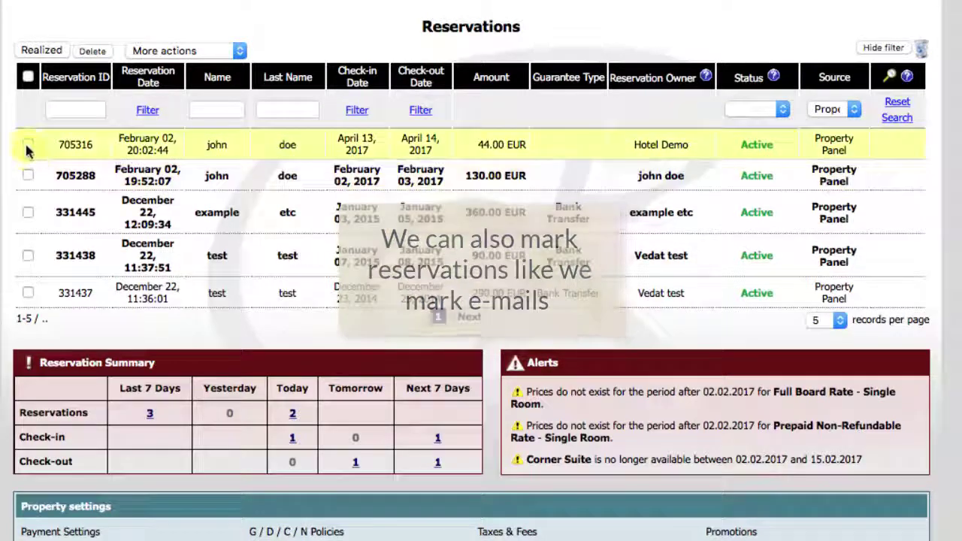
click(28, 292)
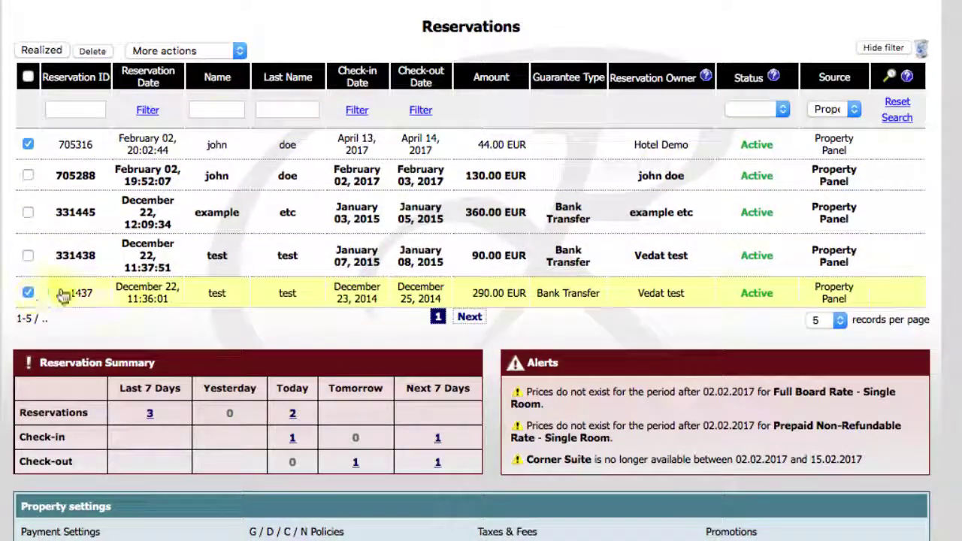
click(241, 51)
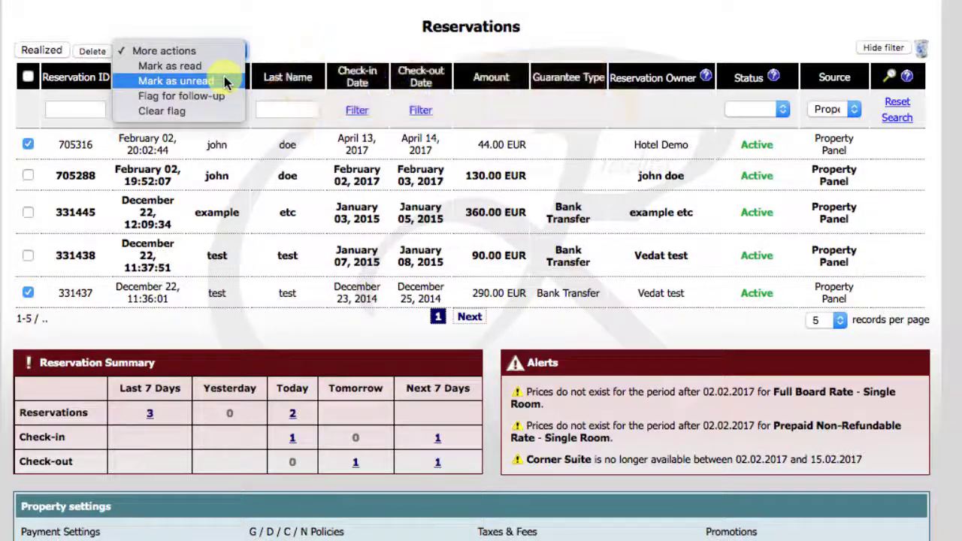
click(224, 80)
click(239, 51)
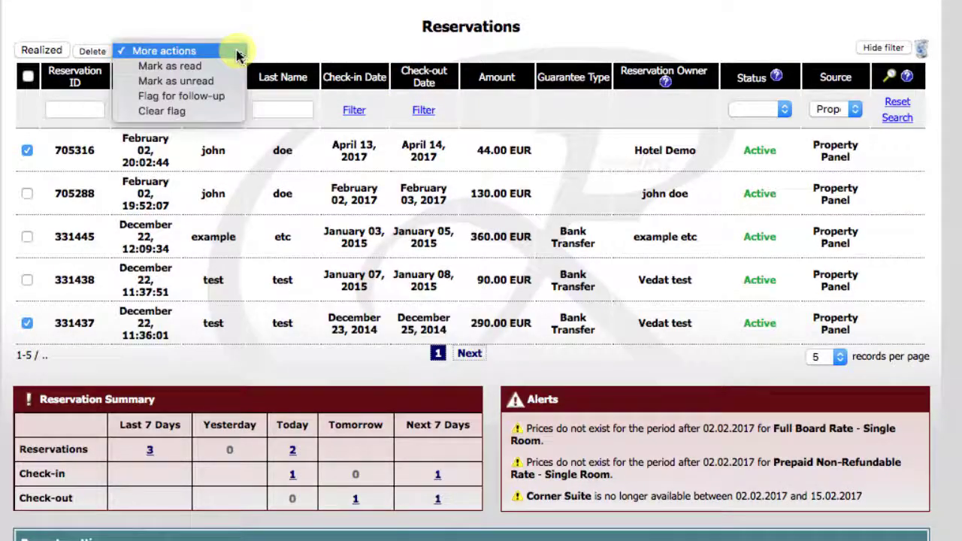
click(202, 95)
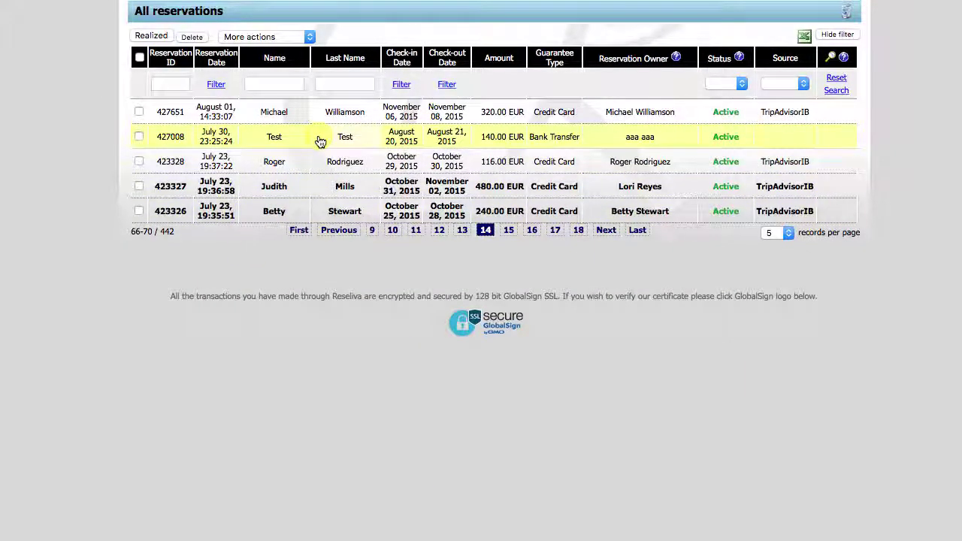
click(320, 142)
scroll(385, 142, up, 5)
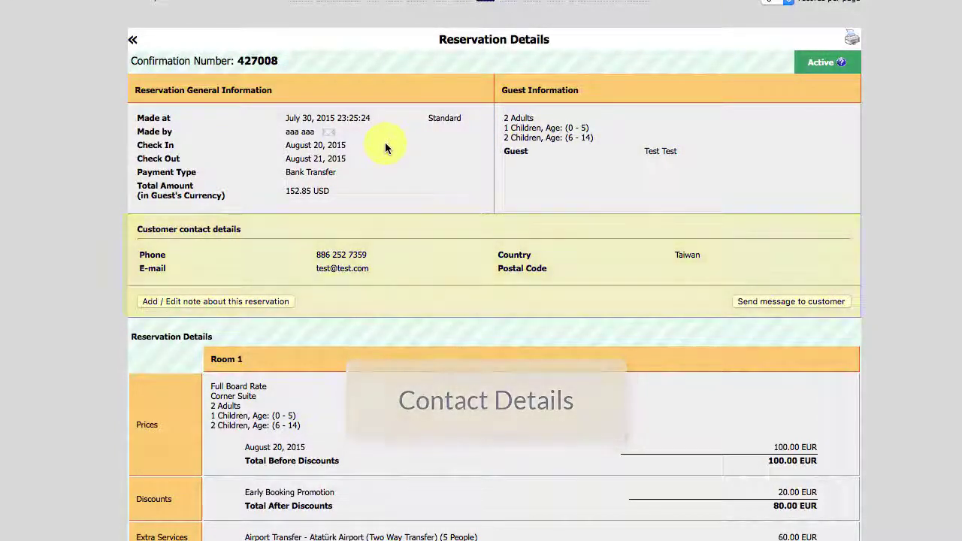
scroll(385, 142, down, 5)
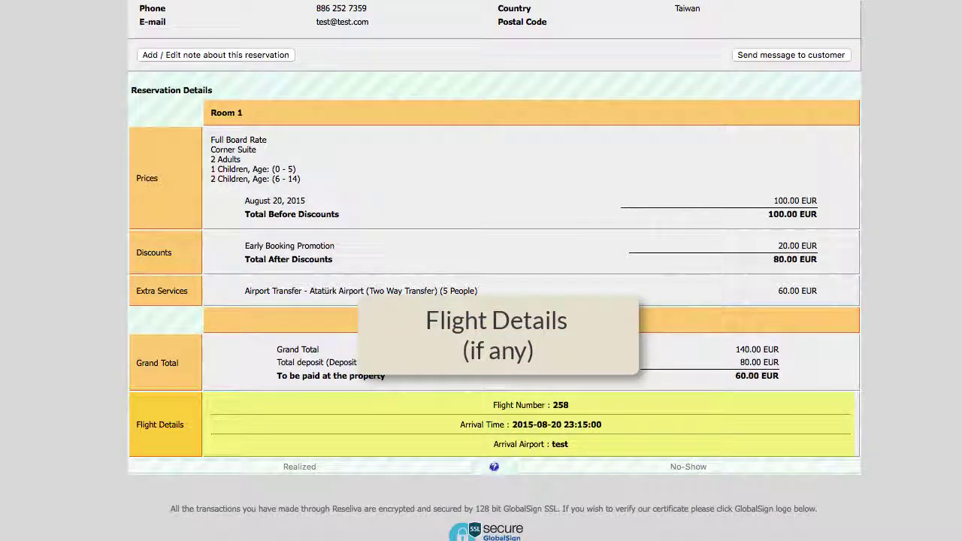
scroll(384, 147, up, 5)
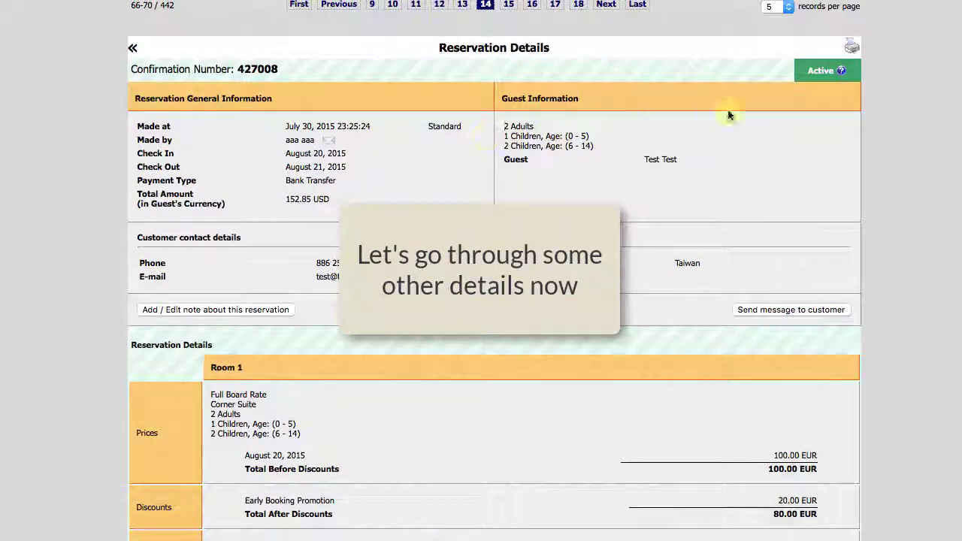
click(851, 47)
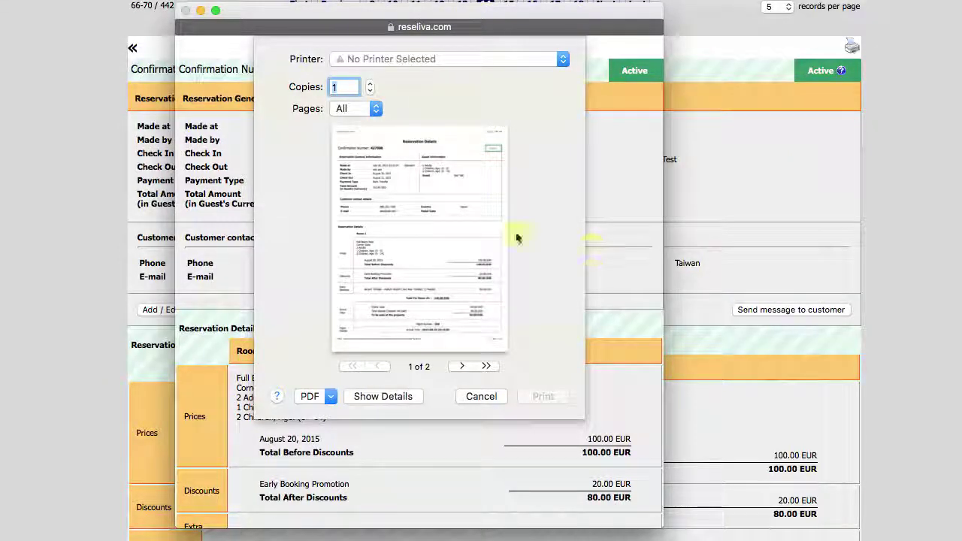
click(481, 397)
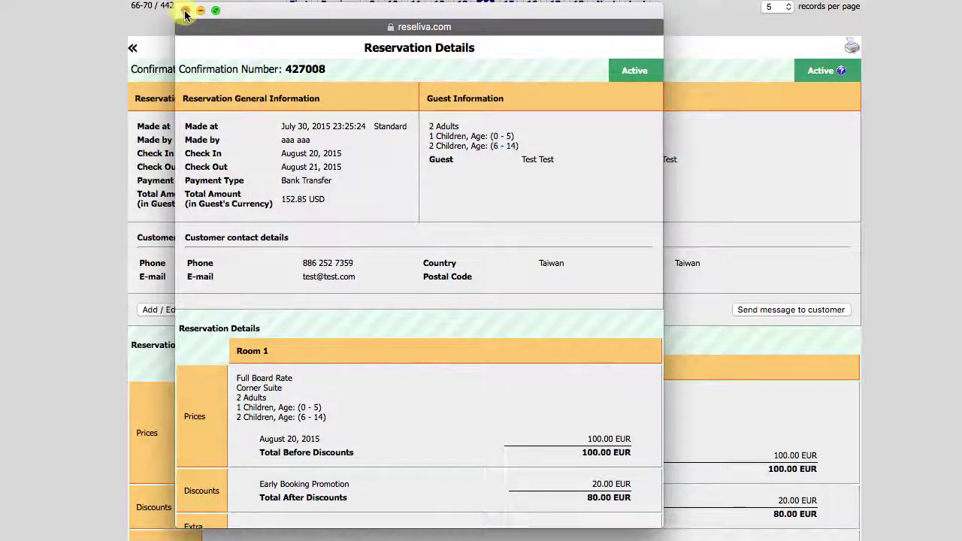
click(185, 10)
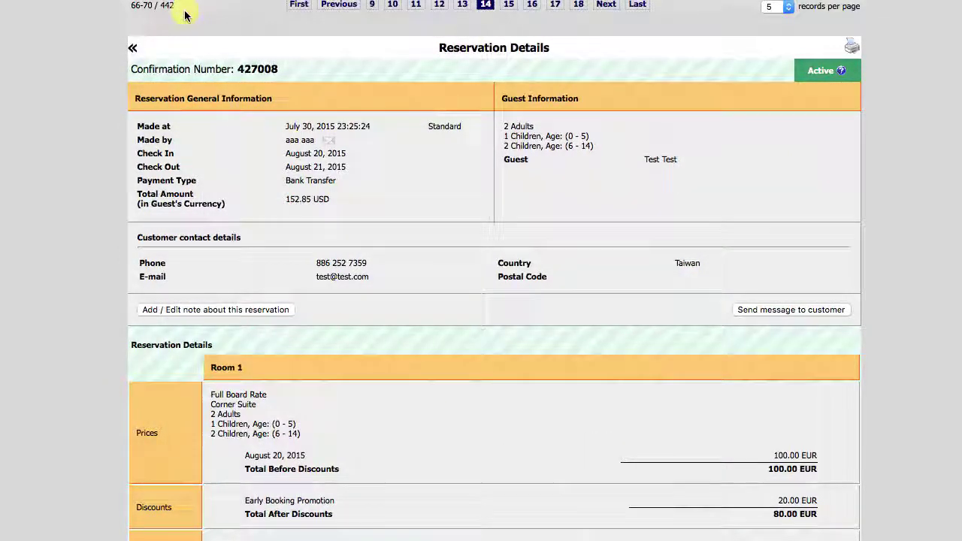
click(842, 74)
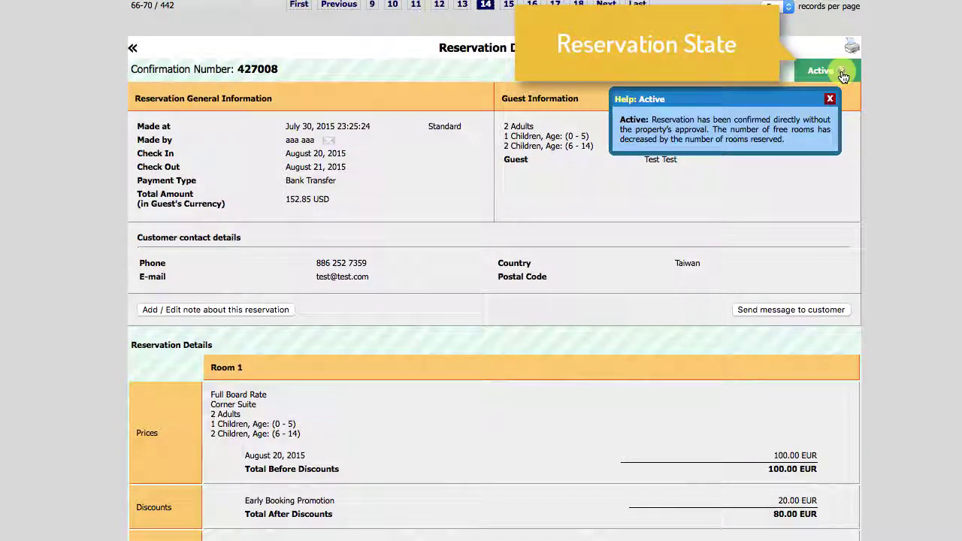
click(832, 99)
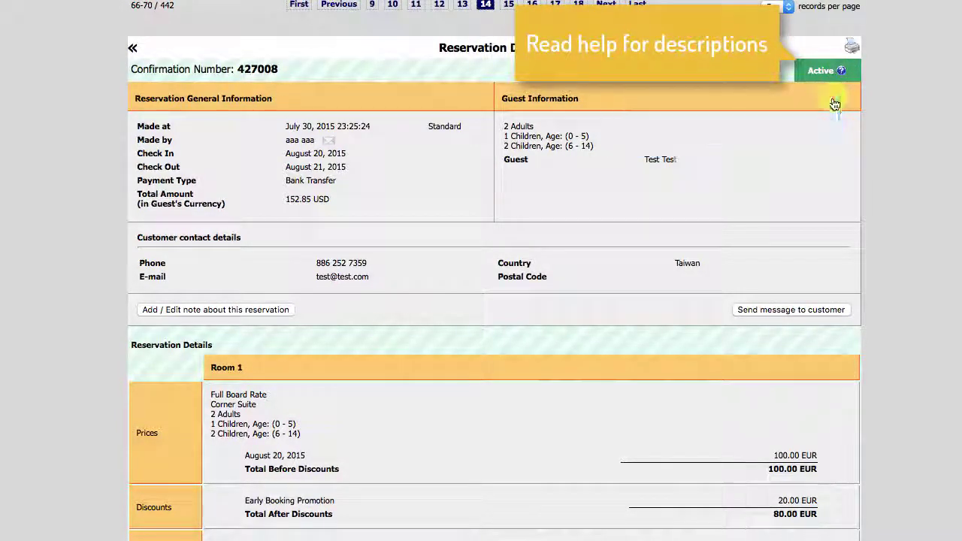
scroll(620, 272, down, 2)
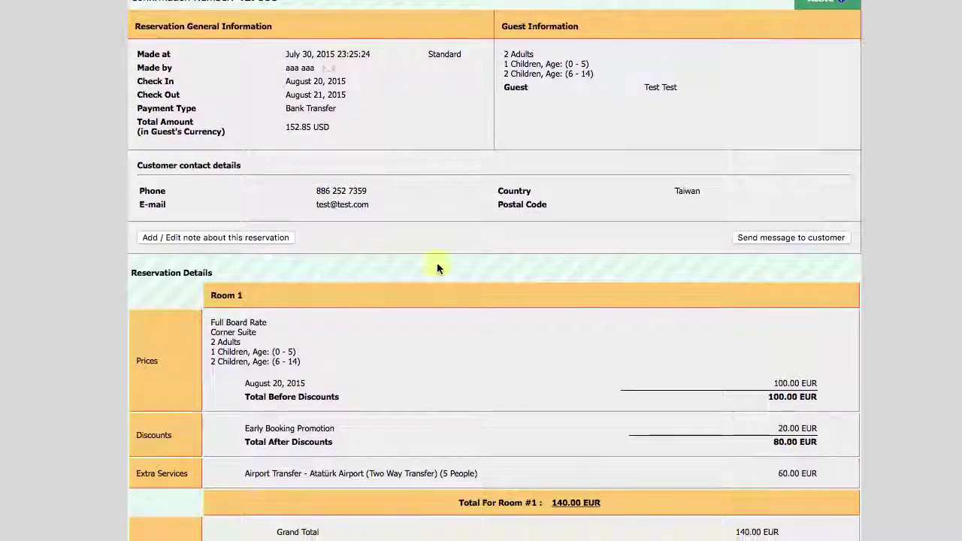
- Save the property note 'This is a test reservation'
click(266, 237)
click(289, 280)
text(This is a test res)
text(on)
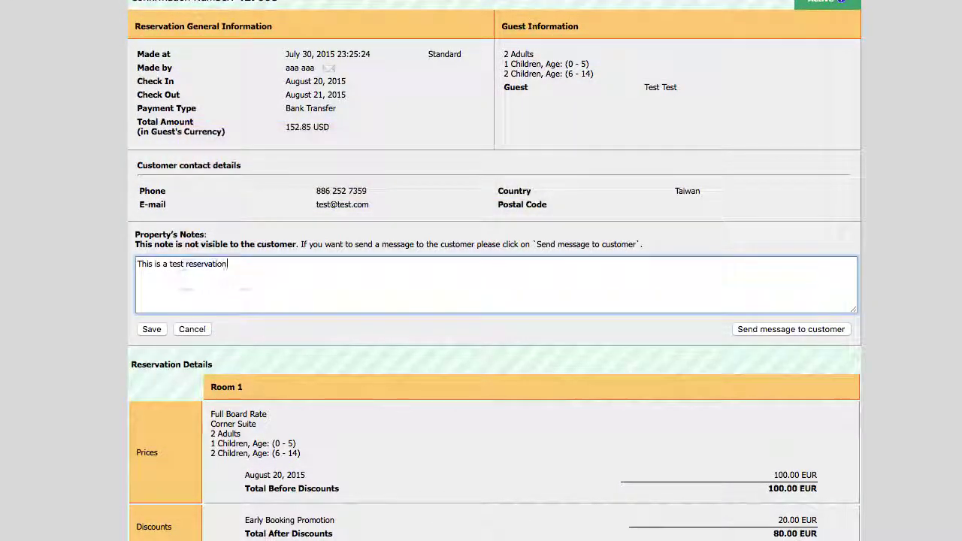
click(151, 329)
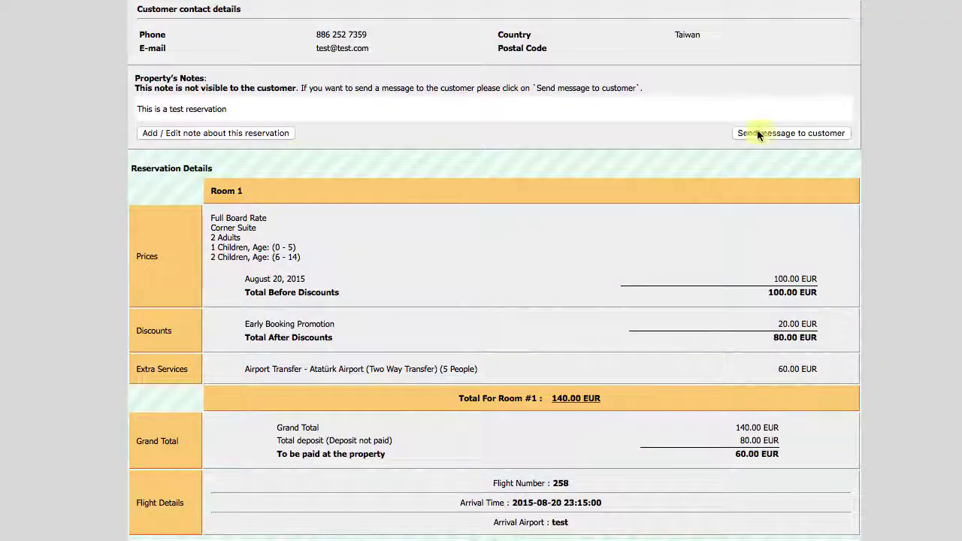
- Send the customer a message with subject 'hey there!' and body 'how is the test'
click(756, 133)
text(hey there!)
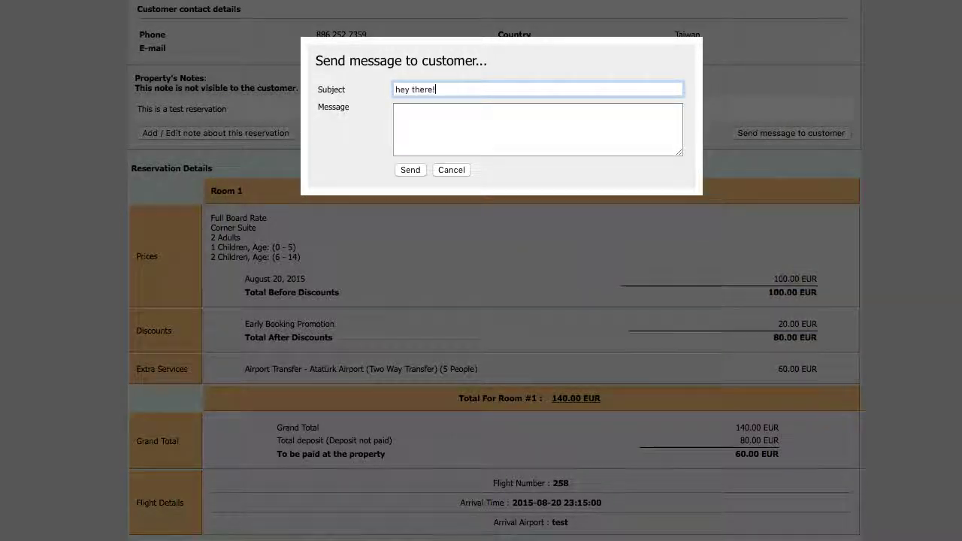
key(Tab)
text(how is the test)
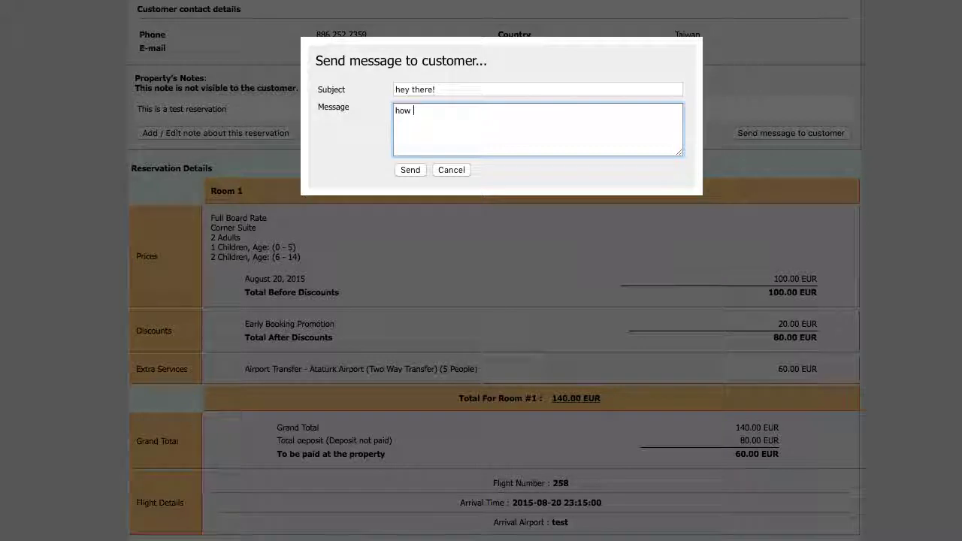
click(408, 170)
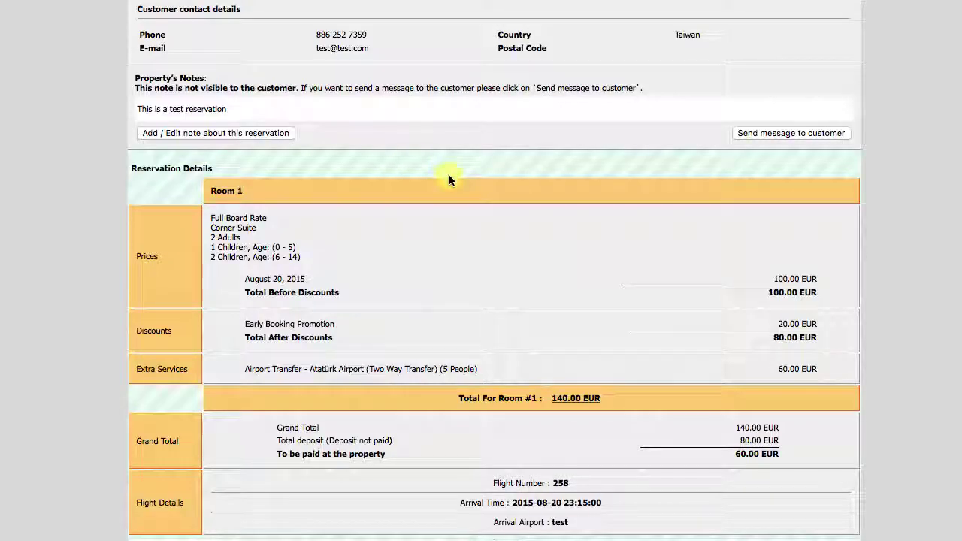
- Scroll down the reservation details and show the Realized / No-Show help
scroll(449, 177, down, 1)
scroll(448, 180, down, 1)
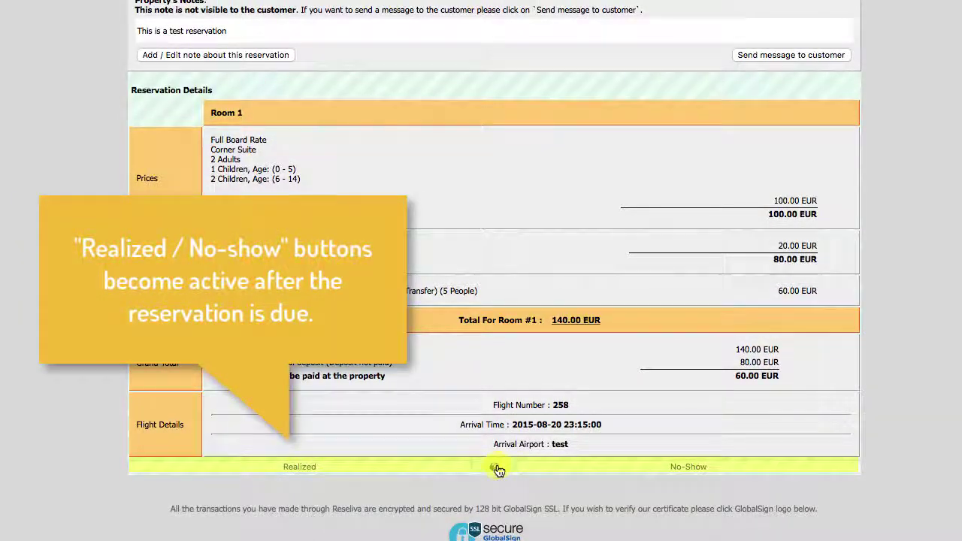
click(497, 469)
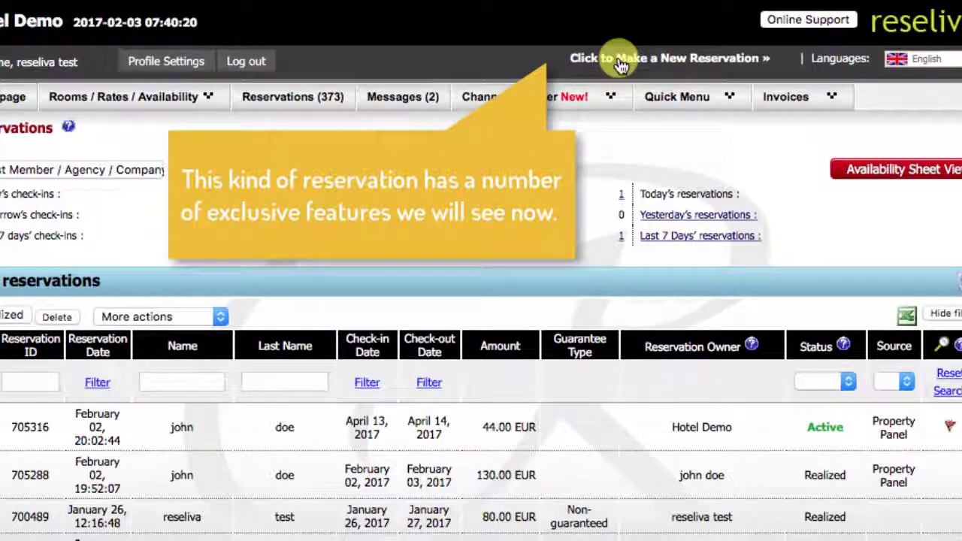
- Start a new reservation for May 3–4 with 2 adults and choose the Double Room
click(620, 60)
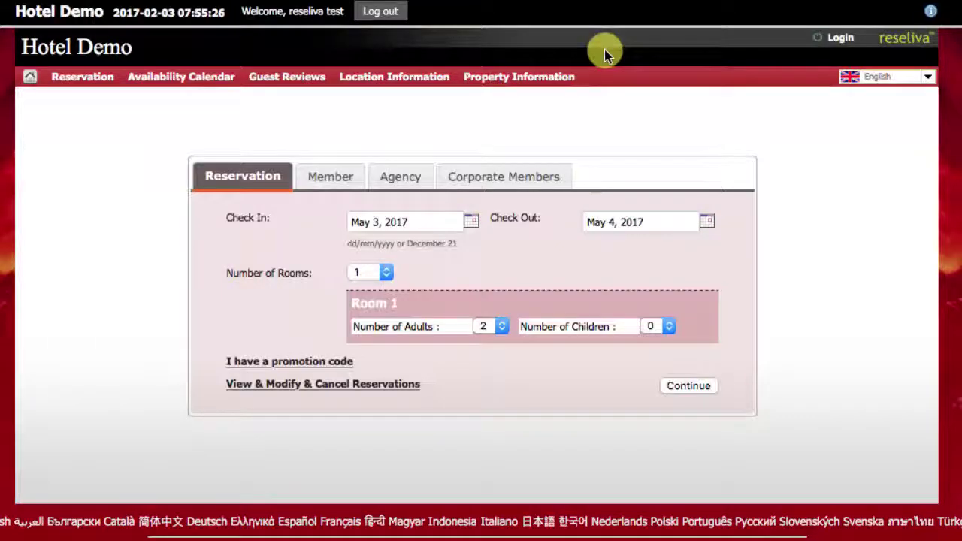
click(681, 386)
scroll(378, 378, down, 3)
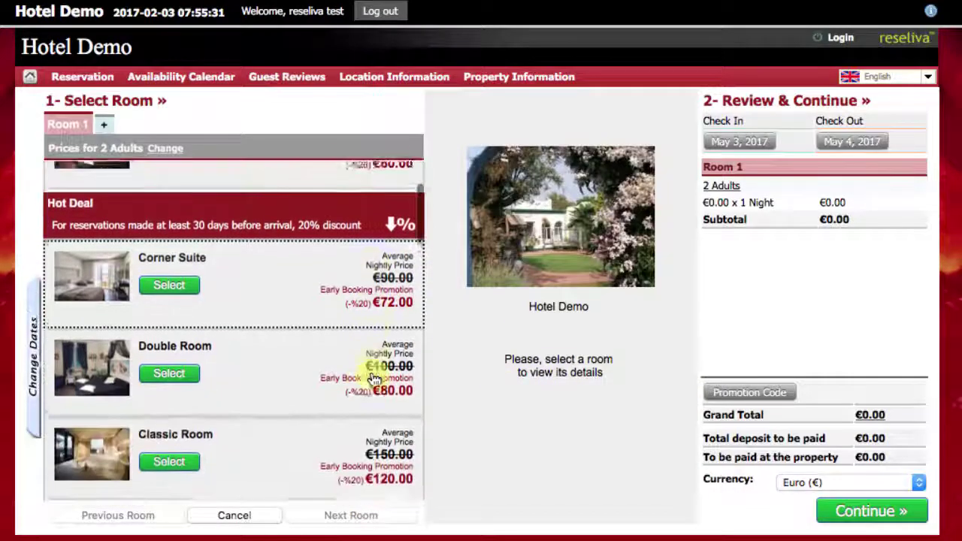
click(265, 348)
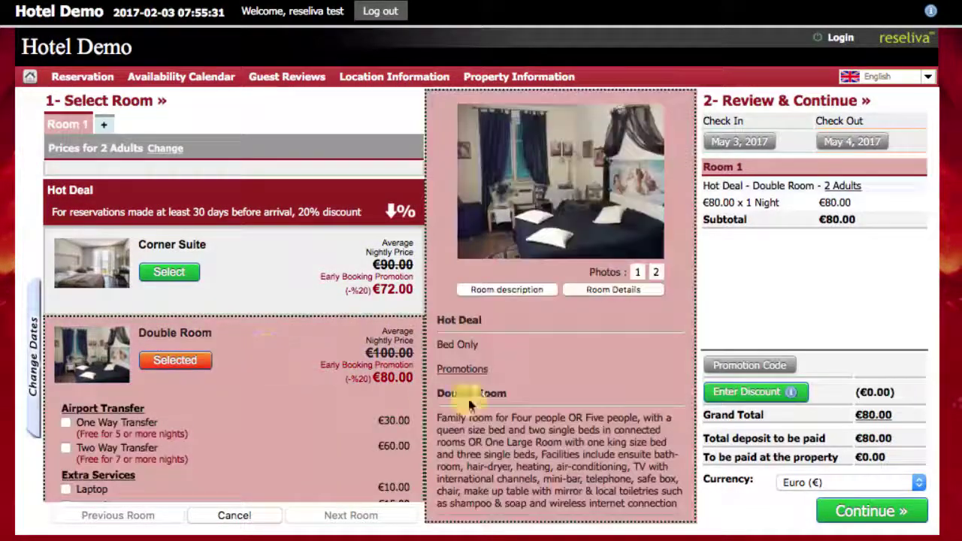
- Apply a €9 discount, bringing the total to €71.00, and continue to guest details
click(764, 391)
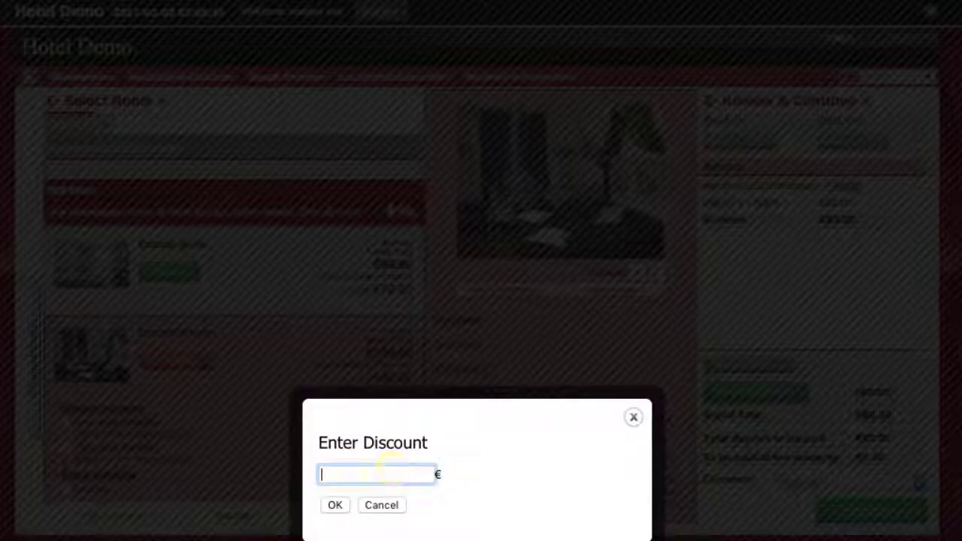
text(9)
click(335, 505)
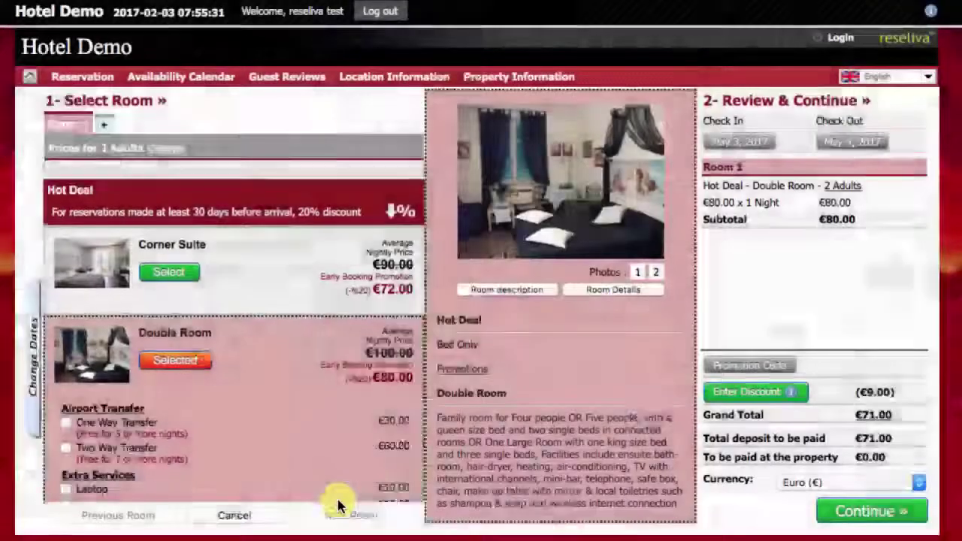
click(846, 511)
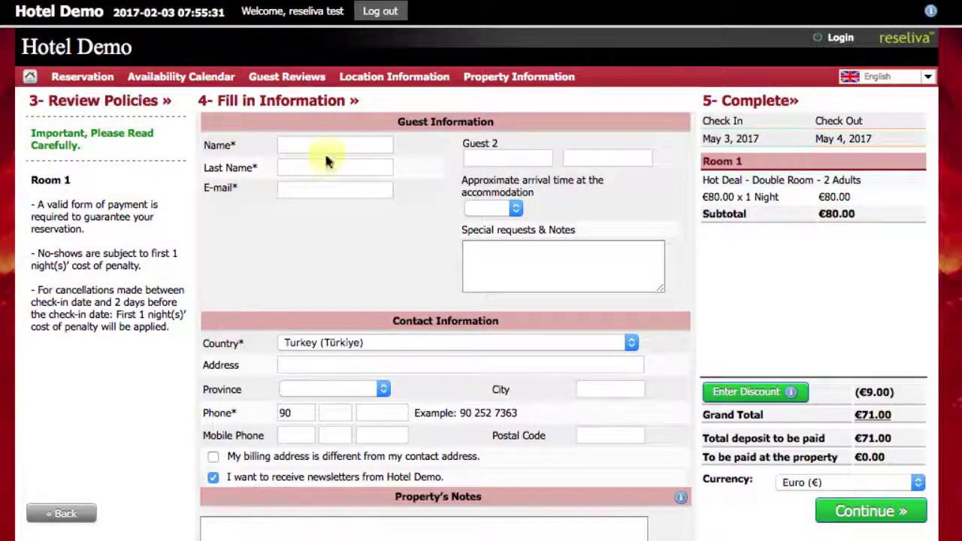
- Enter the guest's first name, last name, e-mail address and phone number
click(332, 146)
text(test)
click(326, 164)
text(test)
key(Tab)
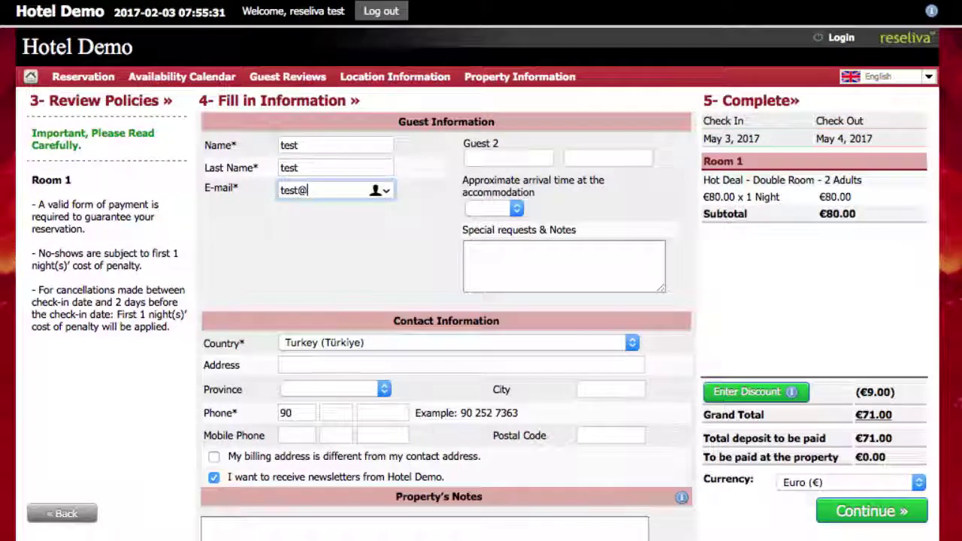
click(340, 413)
text(252 )
text(7363)
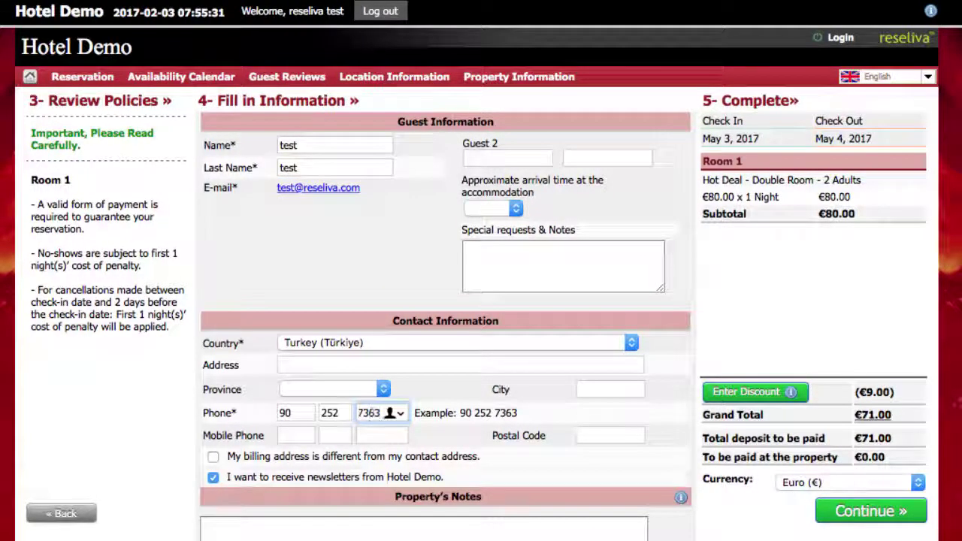
scroll(365, 453, down, 2)
- Add the property note 'test again' and continue to payment
click(420, 464)
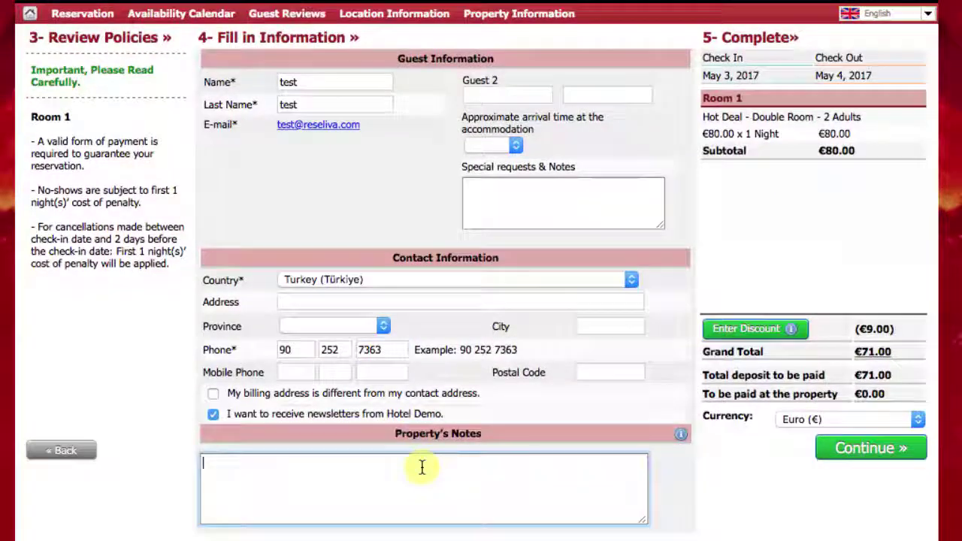
text(test again)
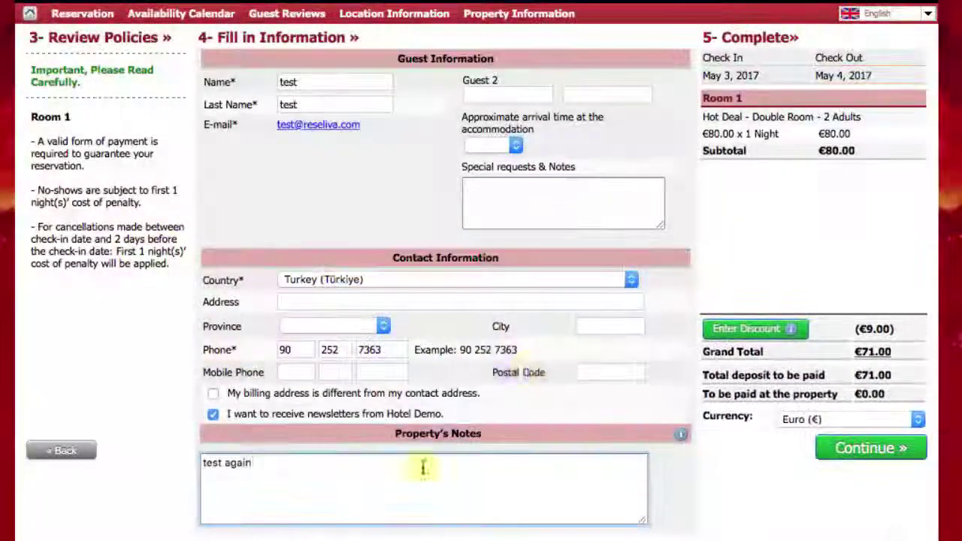
click(826, 456)
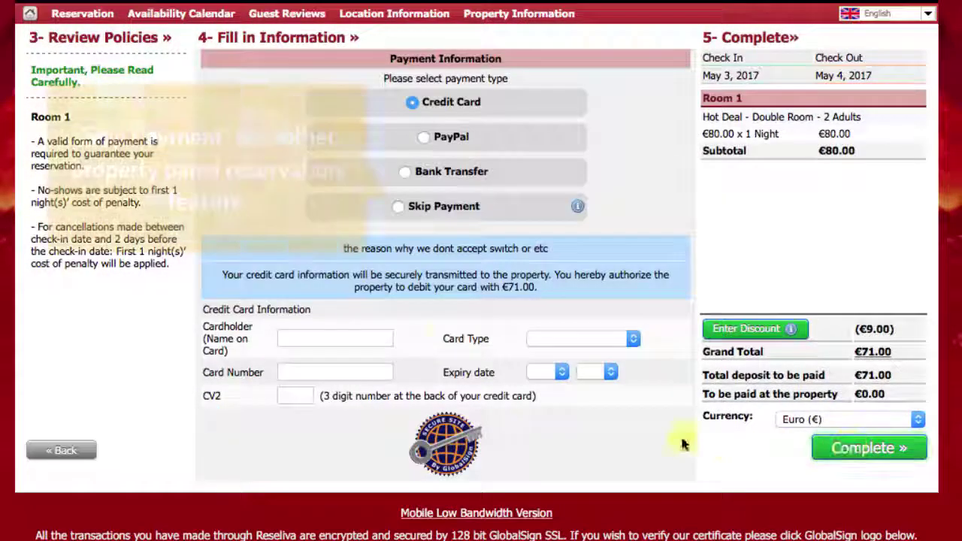
- Choose Skip Payment, complete the €71.00 booking and confirm its summary
click(402, 213)
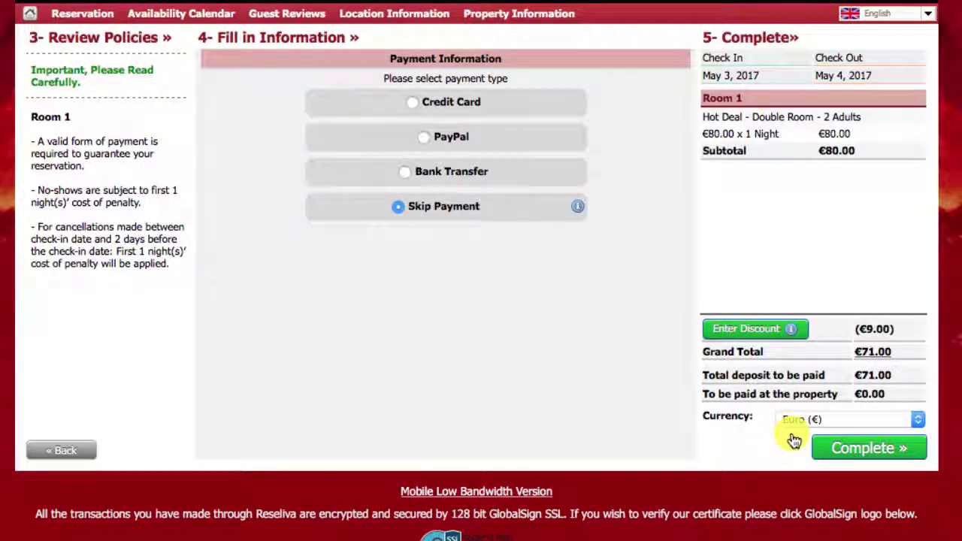
click(850, 448)
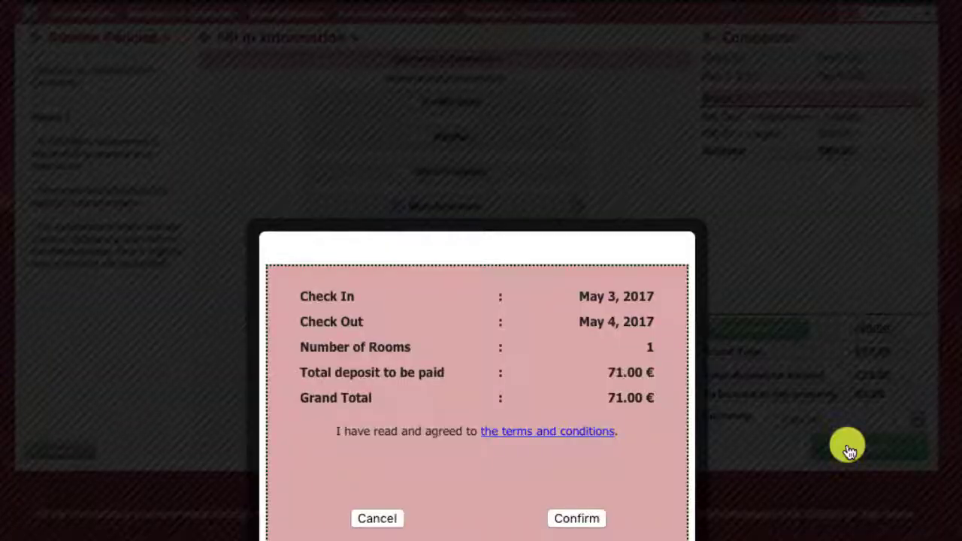
click(575, 520)
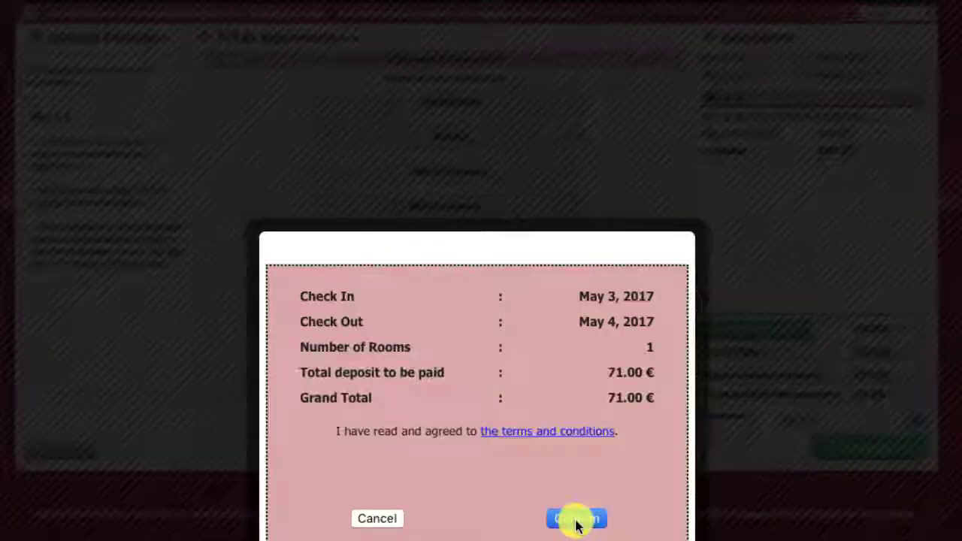